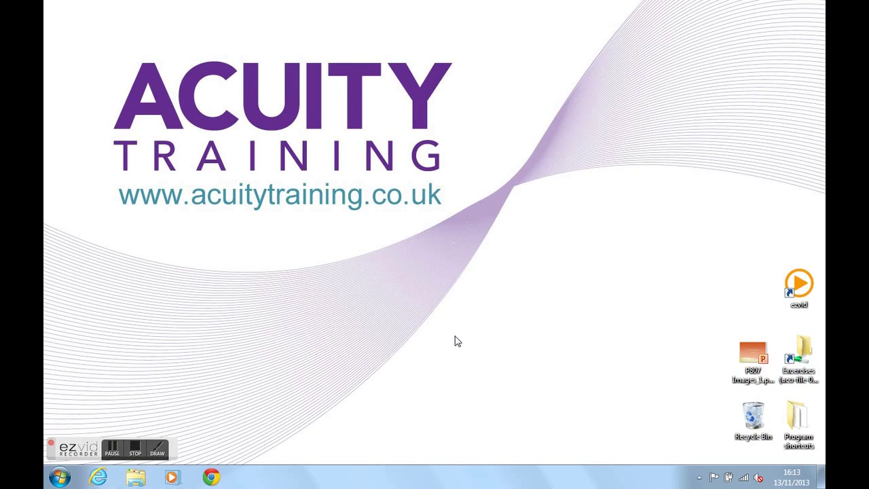
# - Open the P807 presentation and select slide 10, the last slide
pyautogui.doubleClick(758, 358)
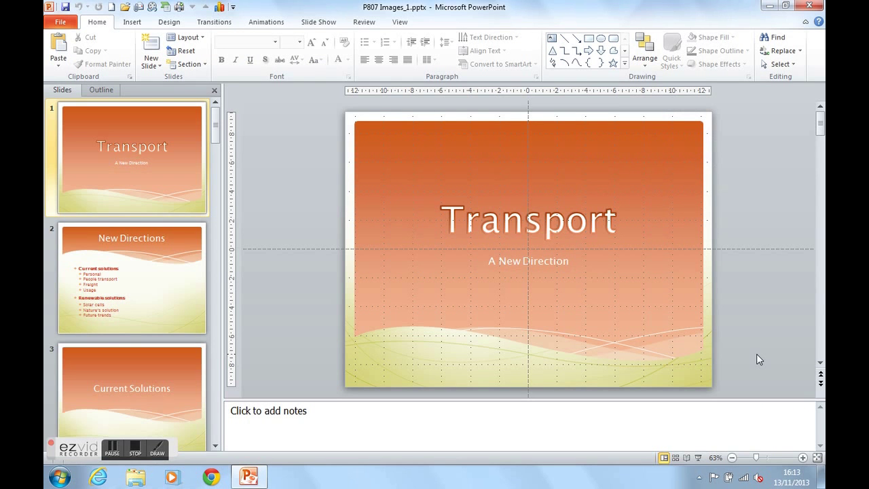
pyautogui.moveTo(218, 130); pyautogui.dragTo(217, 438)
pyautogui.click(156, 327)
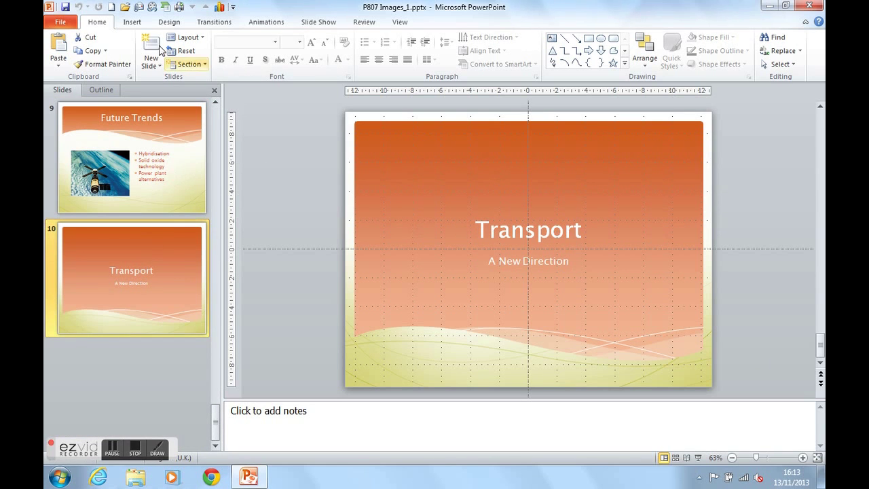
# - Add a Title Only slide after slide 10 titled 'Organisation Chart'
pyautogui.click(152, 65)
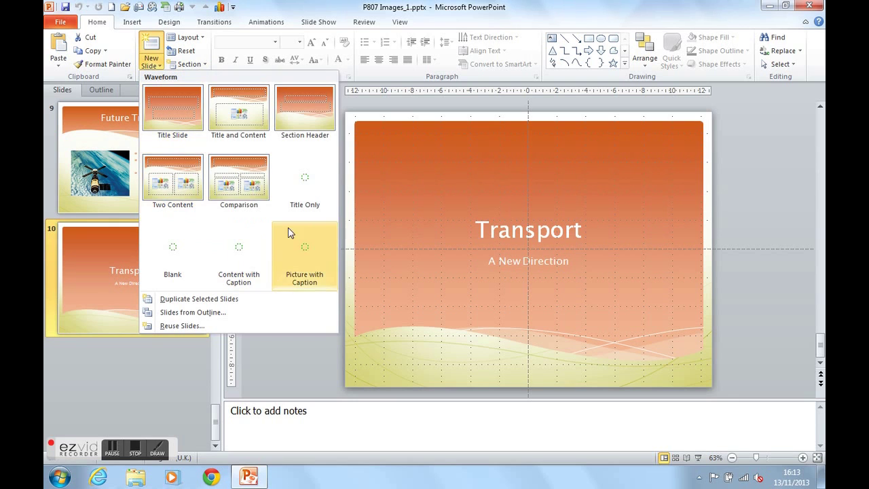
pyautogui.click(302, 189)
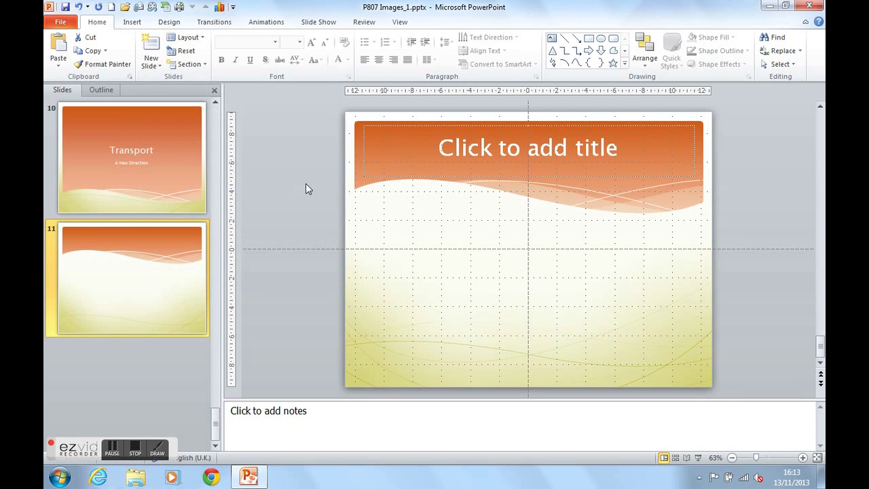
pyautogui.click(453, 153)
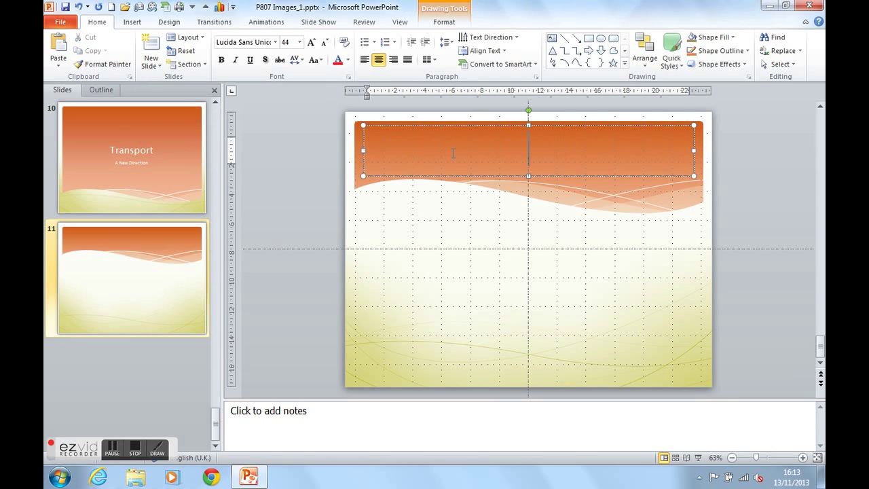
pyautogui.write('Organisa')
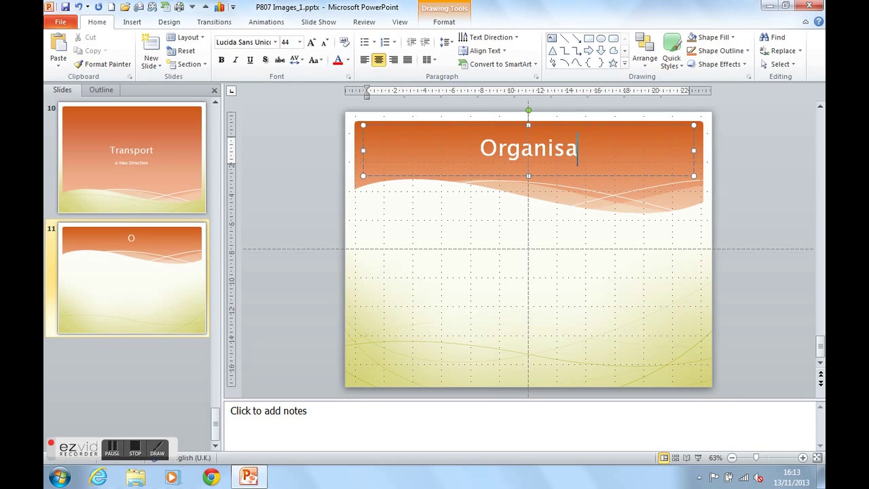
pyautogui.write('tion Char')
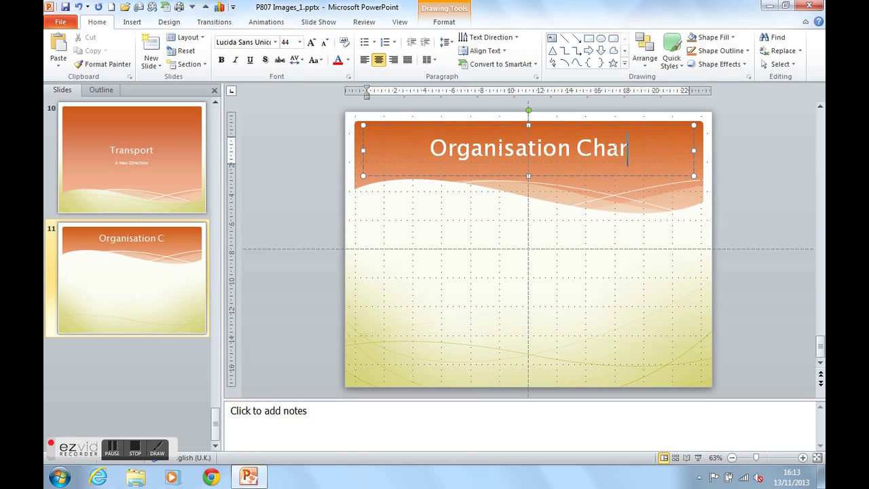
pyautogui.write('t')
pyautogui.click(427, 256)
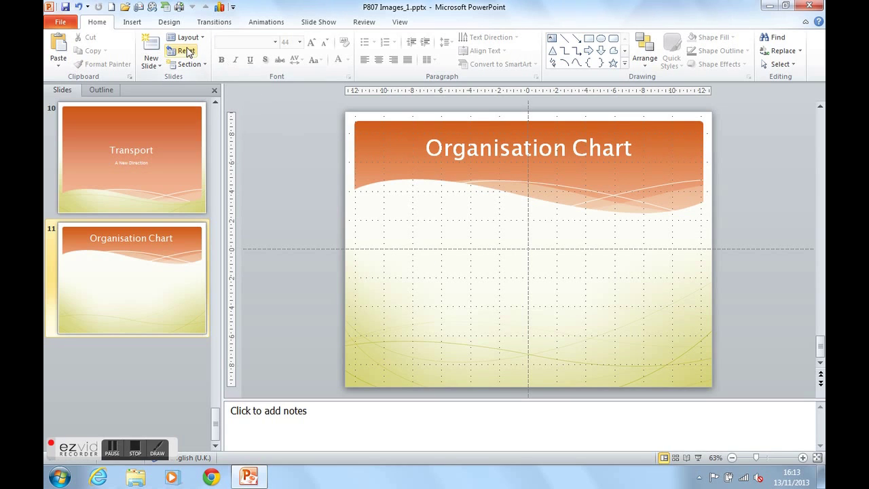
# - Bring up the SmartArt graphic choices filtered to the Hierarchy category
pyautogui.click(140, 24)
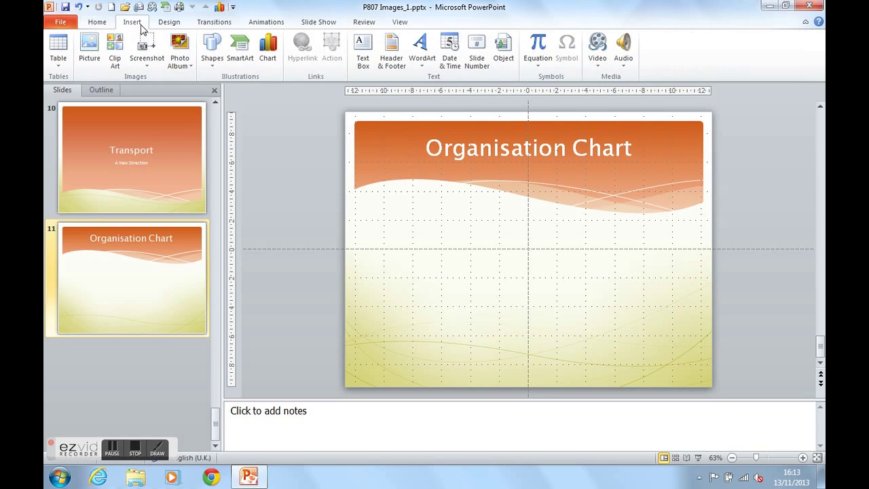
pyautogui.click(248, 57)
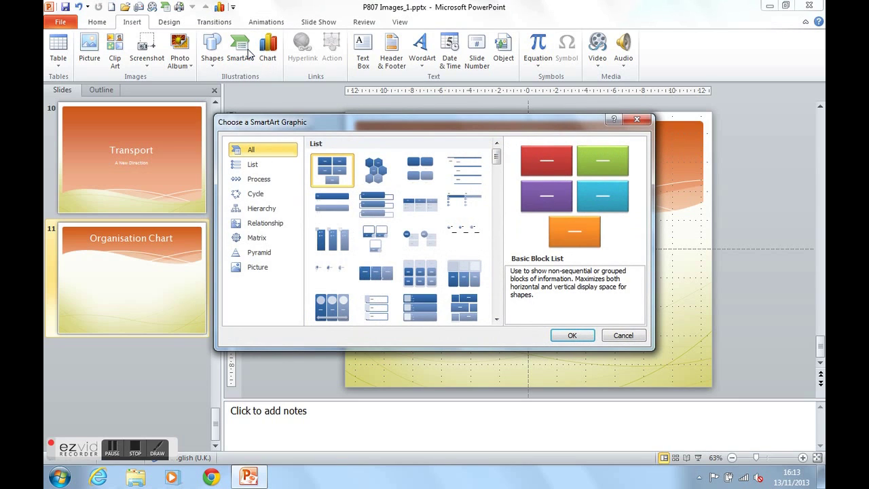
pyautogui.click(262, 207)
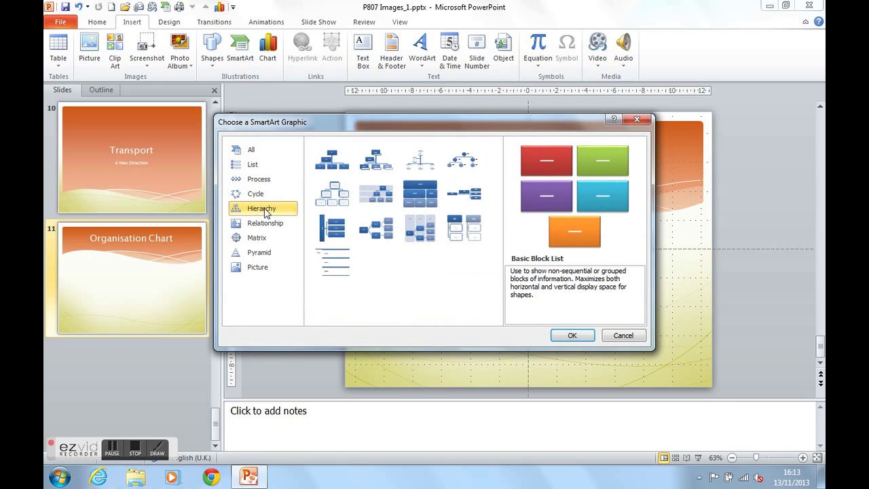
# - Preview the various hierarchy layouts and pick Organization Chart
pyautogui.click(377, 169)
pyautogui.click(422, 170)
pyautogui.click(460, 164)
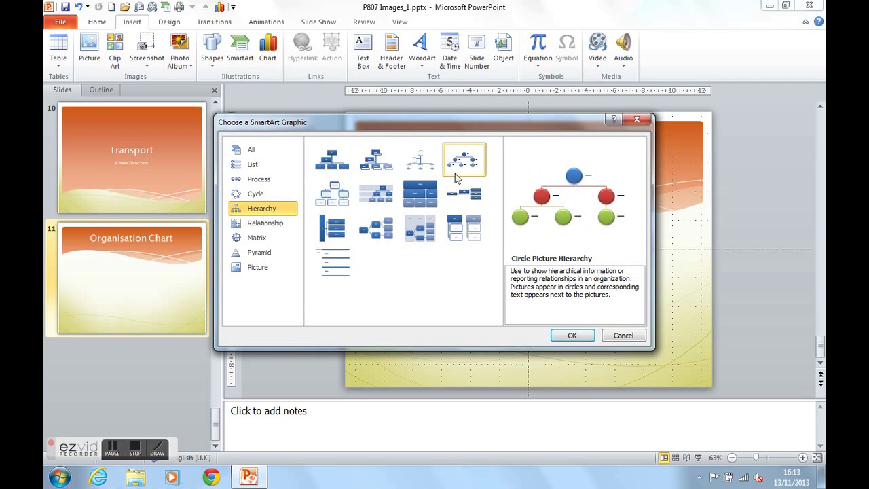
pyautogui.click(462, 194)
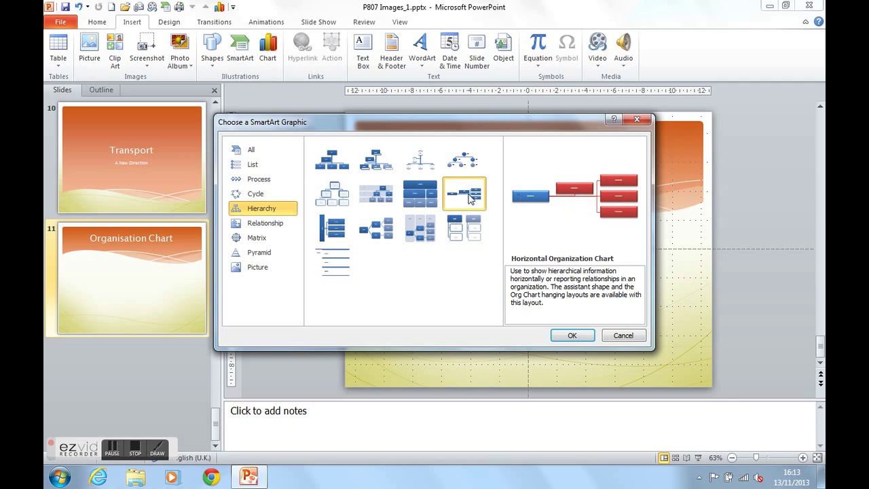
pyautogui.click(428, 202)
pyautogui.click(378, 198)
pyautogui.click(340, 203)
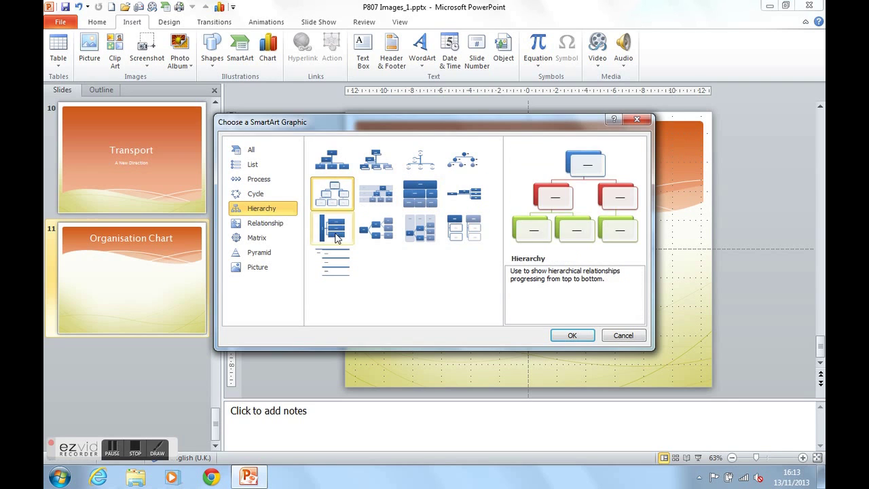
pyautogui.click(332, 229)
pyautogui.click(375, 230)
pyautogui.click(405, 238)
pyautogui.click(332, 172)
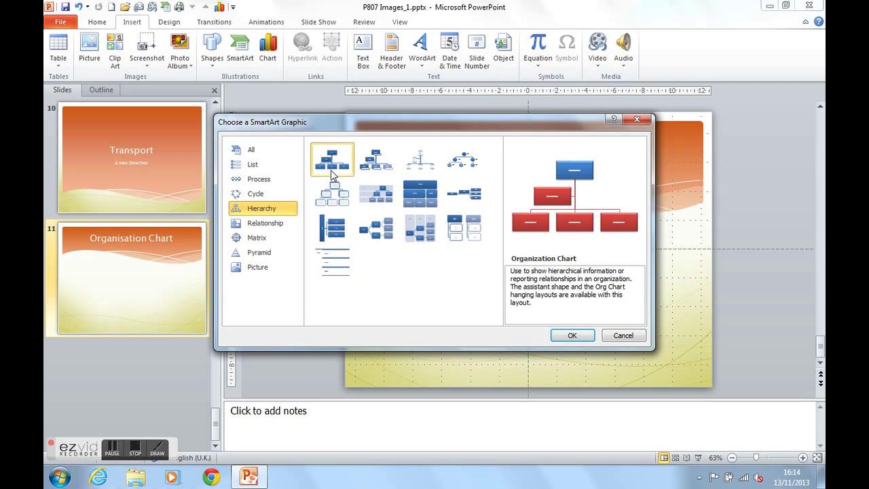
# - Insert the Organization Chart and move it slightly lower on the slide
pyautogui.click(572, 335)
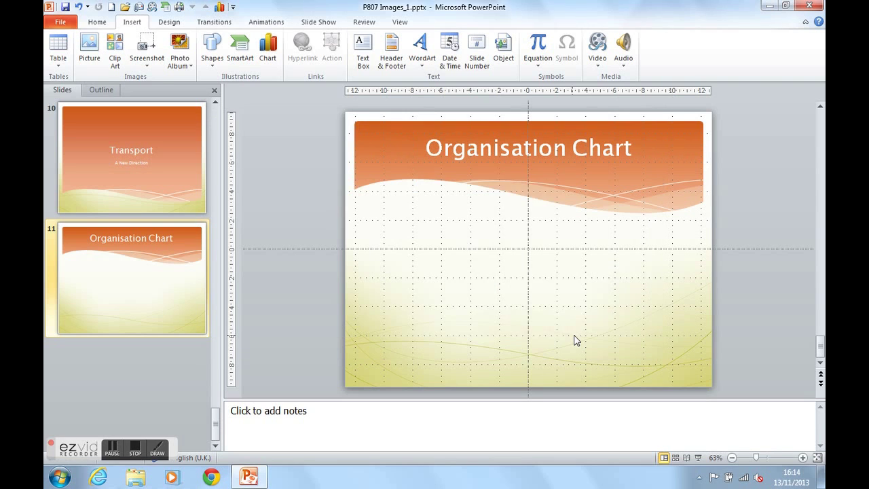
pyautogui.click(583, 164)
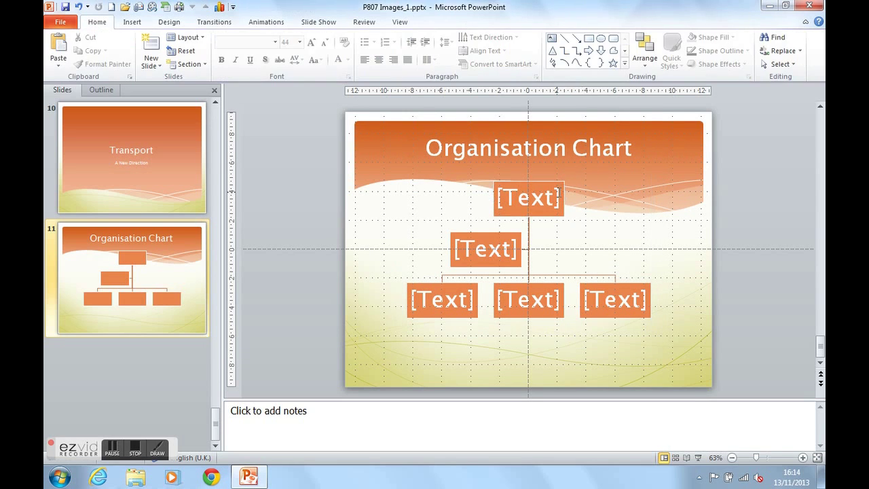
pyautogui.click(587, 187)
pyautogui.moveTo(584, 165); pyautogui.dragTo(586, 194)
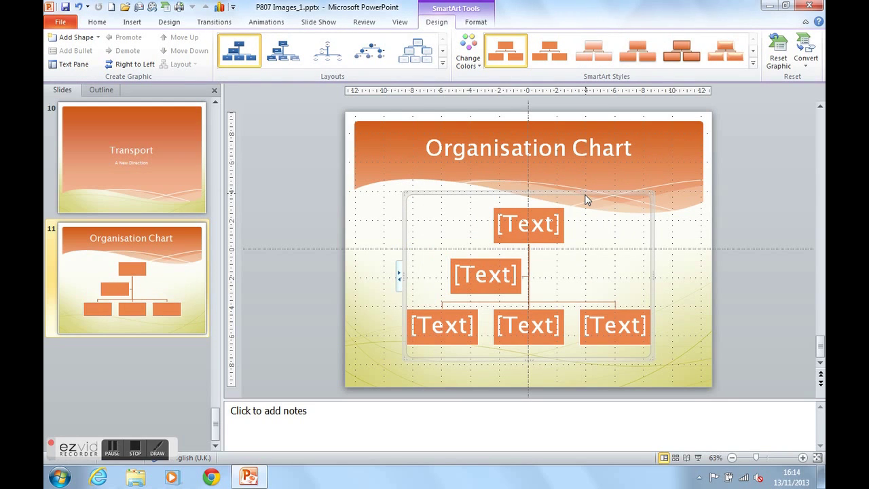
# - Label the top box 'Mr A' and show the chart's Text Pane
pyautogui.click(529, 222)
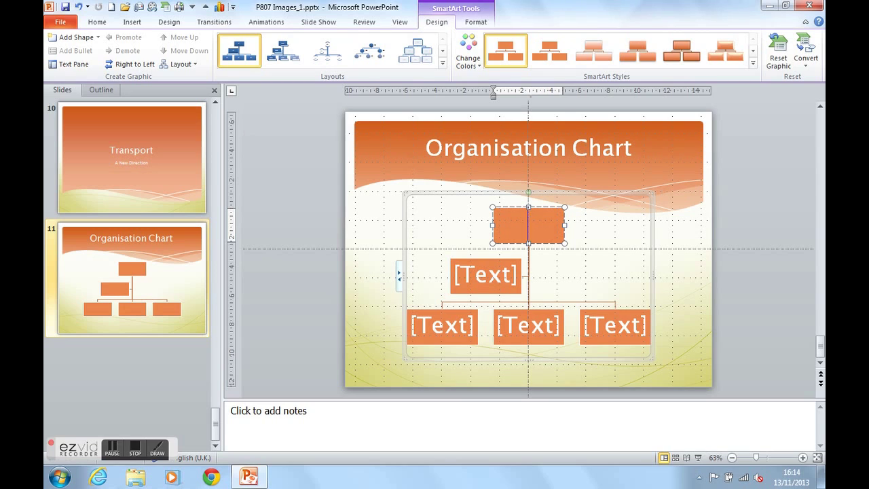
pyautogui.write('Mr A')
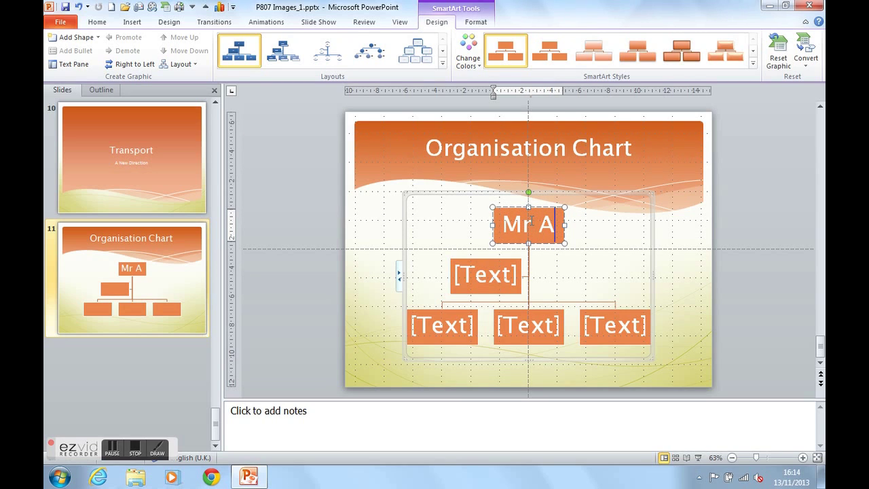
pyautogui.click(399, 277)
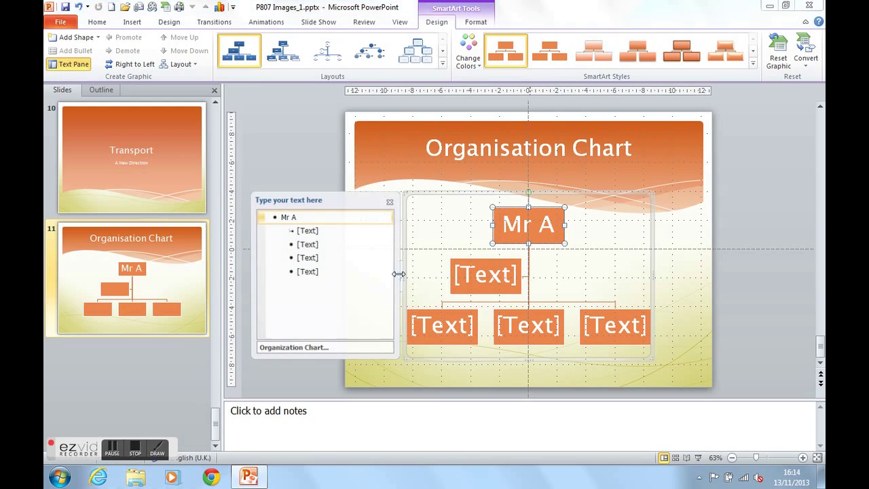
# - Label the assistant box 'Mr B' and the bottom row 'Mrs C', 'Miss D' and 'Mr E'
pyautogui.click(332, 228)
pyautogui.write('Mr B')
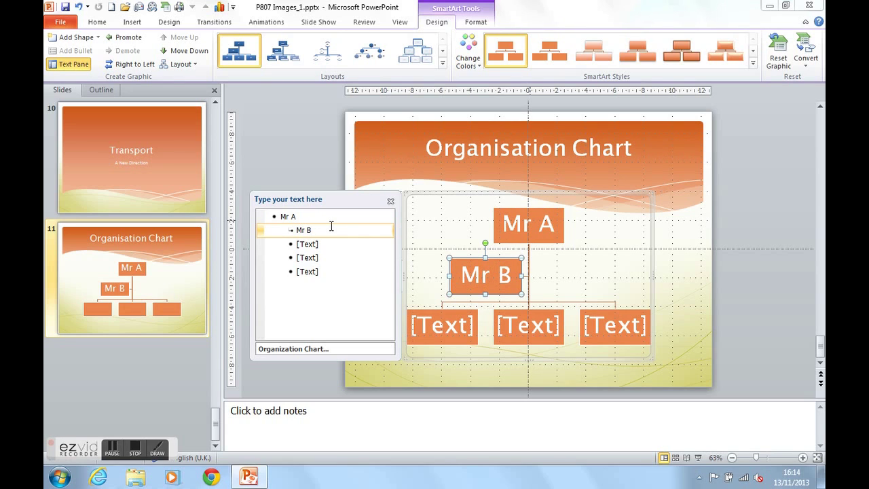
pyautogui.click(312, 244)
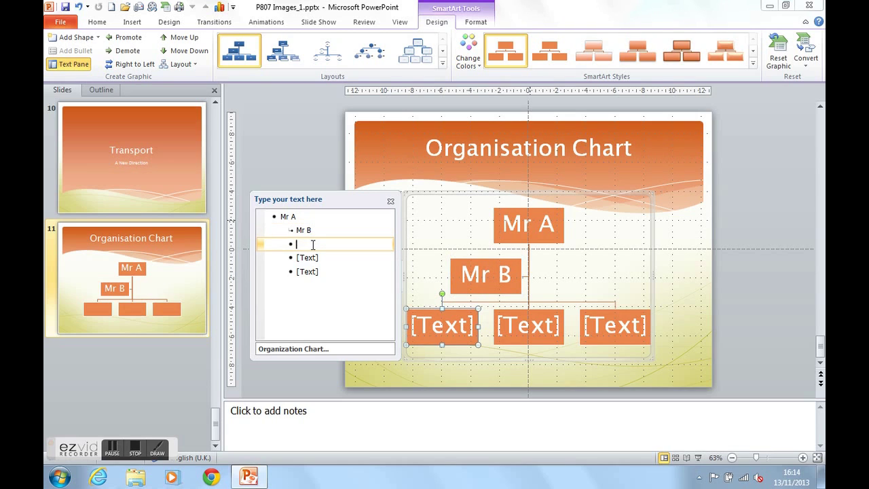
pyautogui.write('Mrs C')
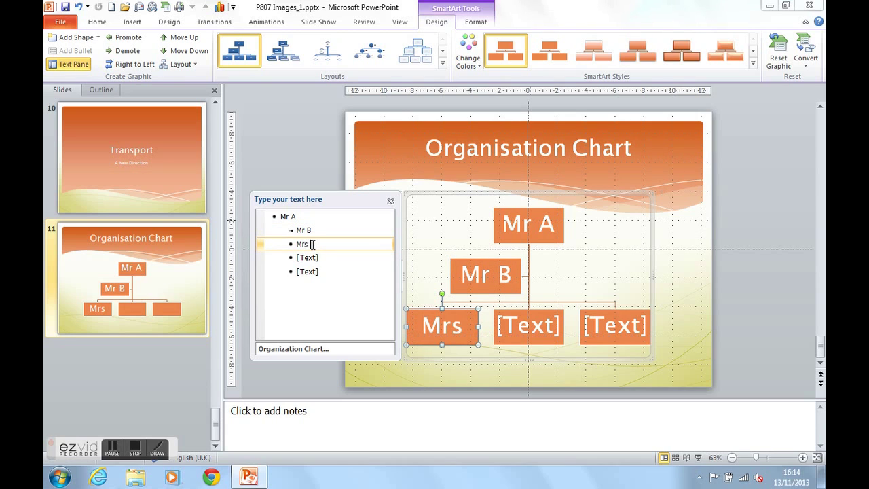
pyautogui.click(324, 258)
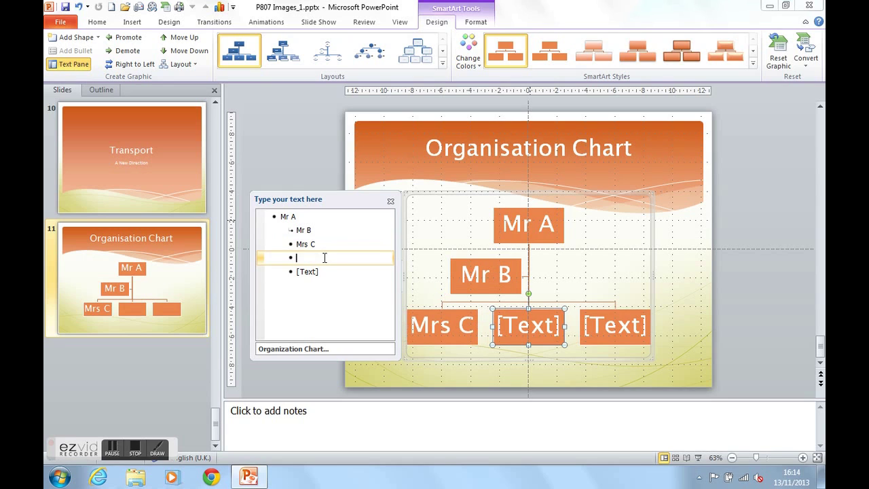
pyautogui.write('Miss D')
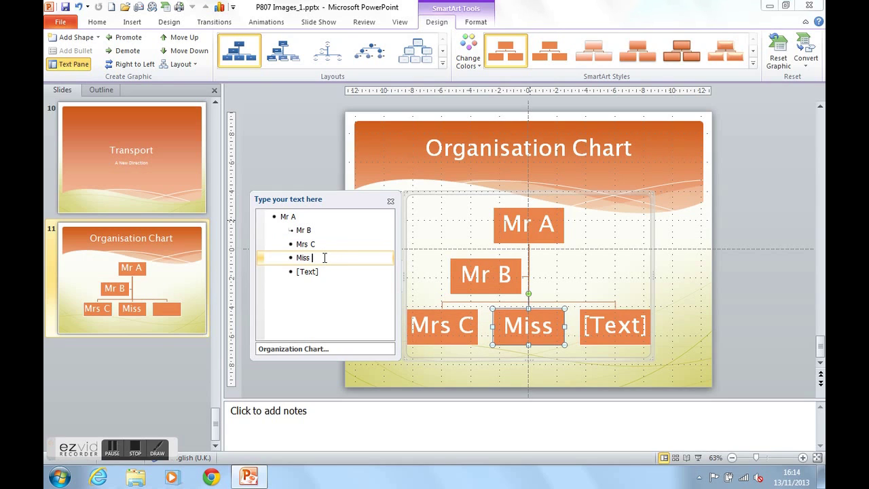
pyautogui.click(327, 272)
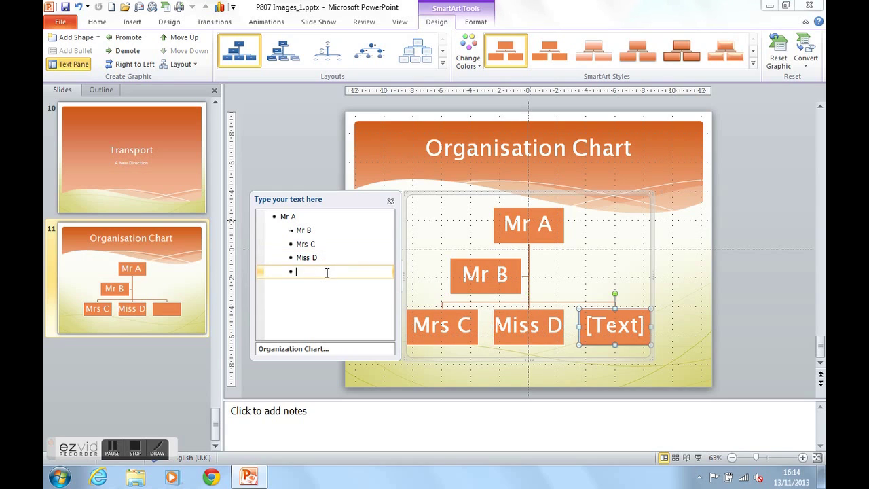
pyautogui.write('Mr E')
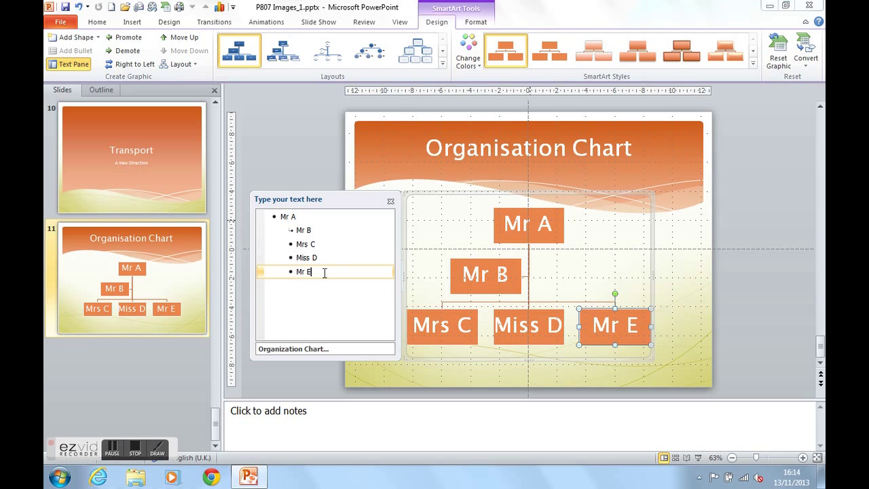
# - Add a new 'Mr F' box after Mrs C
pyautogui.click(319, 244)
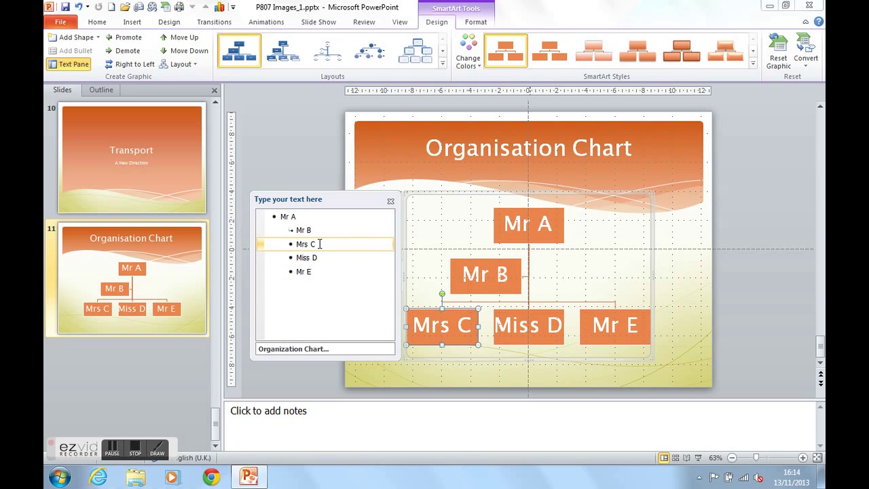
pyautogui.press('Return')
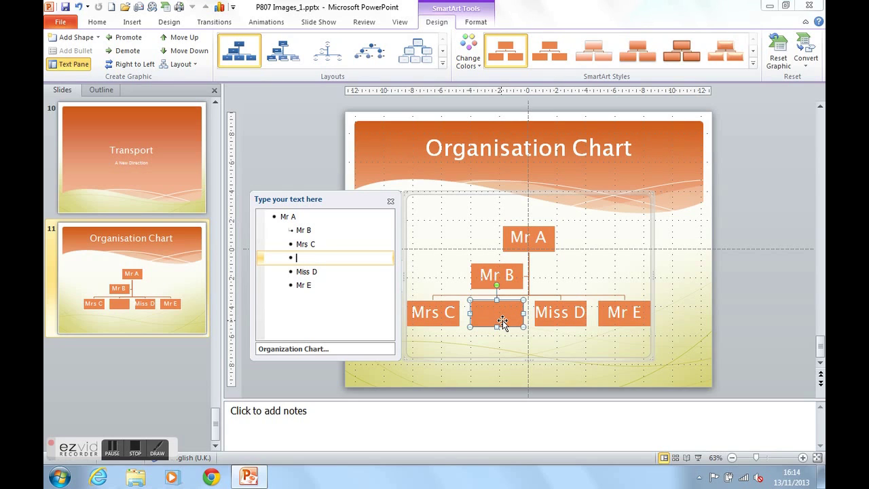
pyautogui.write('Mr F')
# - Add 'Asst 1' and 'Asst 2' as subordinates under Mr E
pyautogui.click(323, 283)
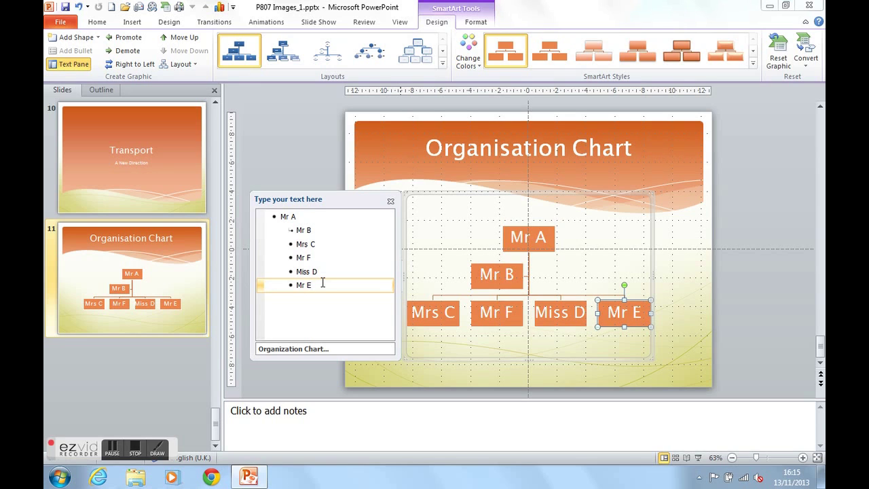
pyautogui.press('Return')
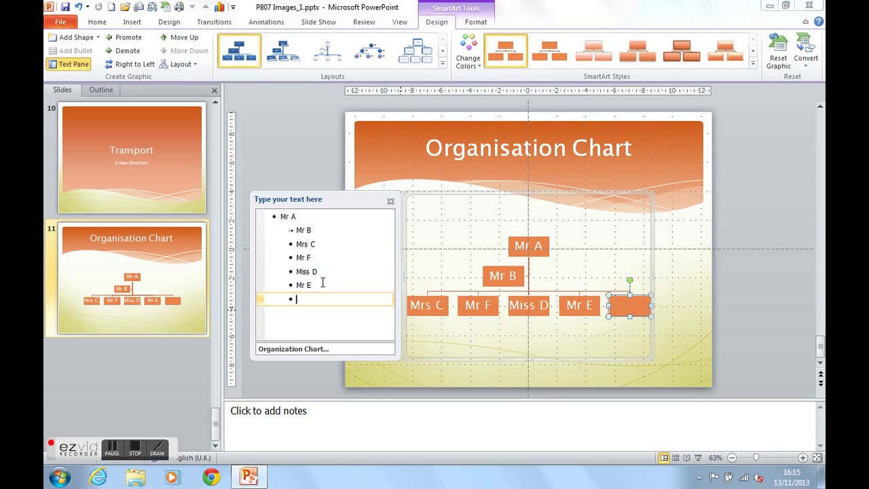
pyautogui.press('Tab')
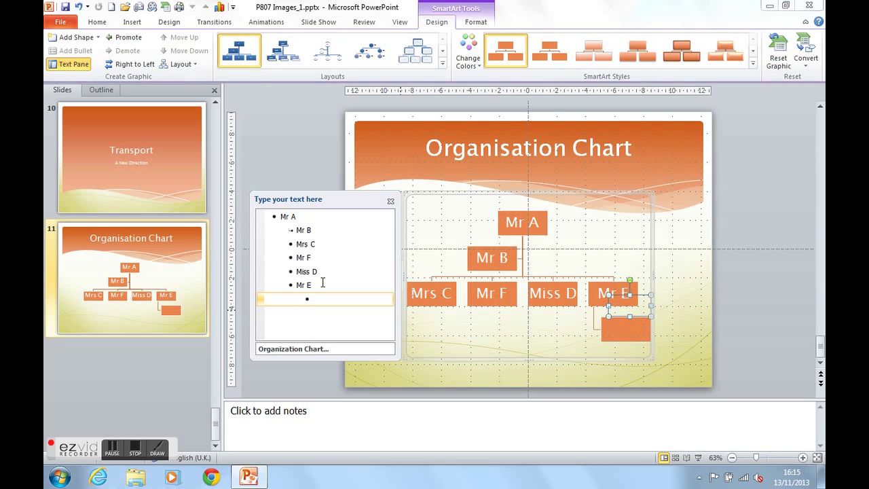
pyautogui.write('Asst 1')
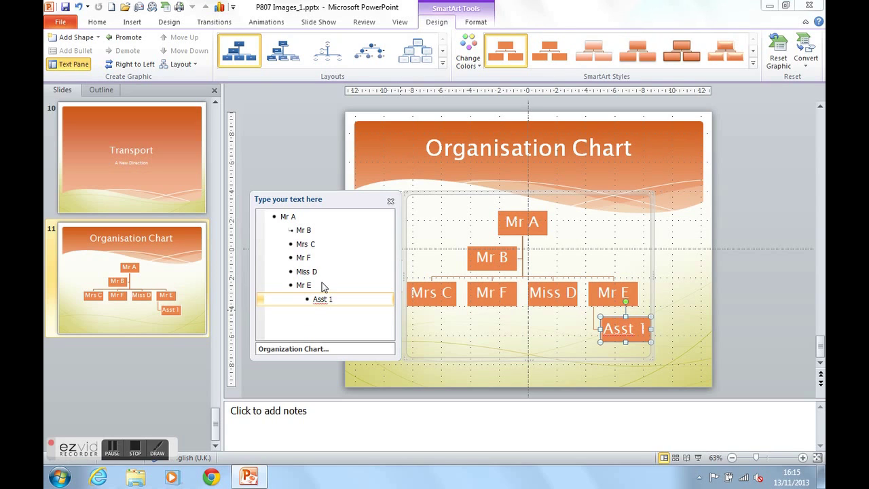
pyautogui.press('Return')
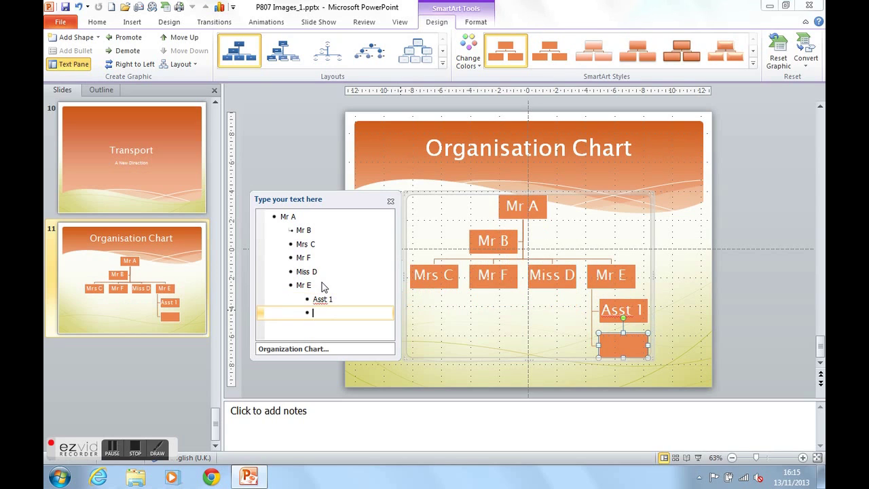
pyautogui.write('Asst 2')
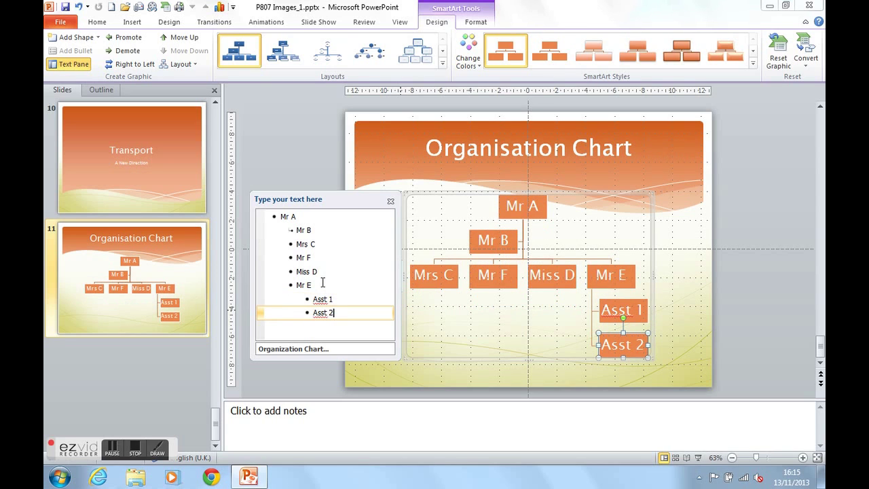
# - Add 'Asst 1' and 'Asst 2' as subordinates under Mrs C
pyautogui.click(321, 245)
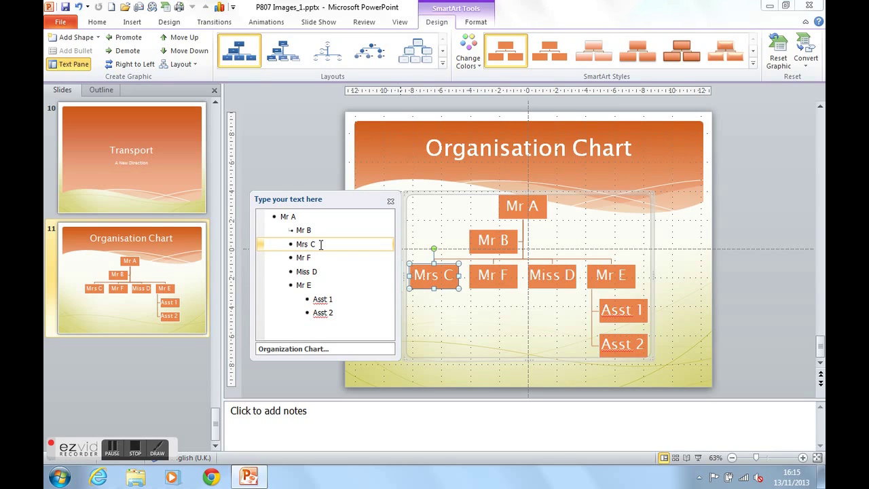
pyautogui.press('Return')
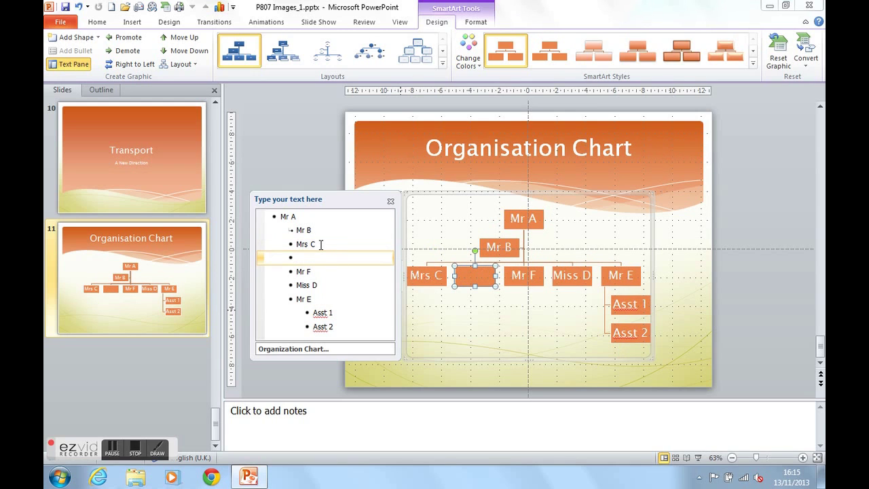
pyautogui.press('Tab')
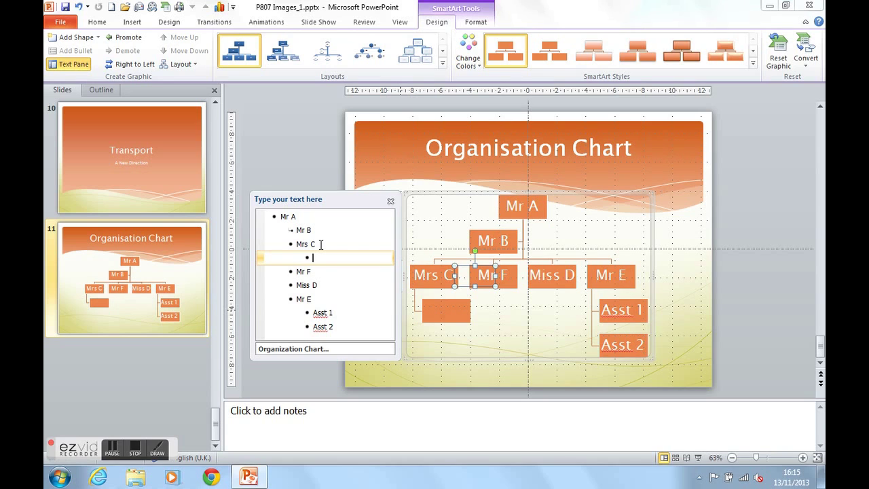
pyautogui.write('Asst 1')
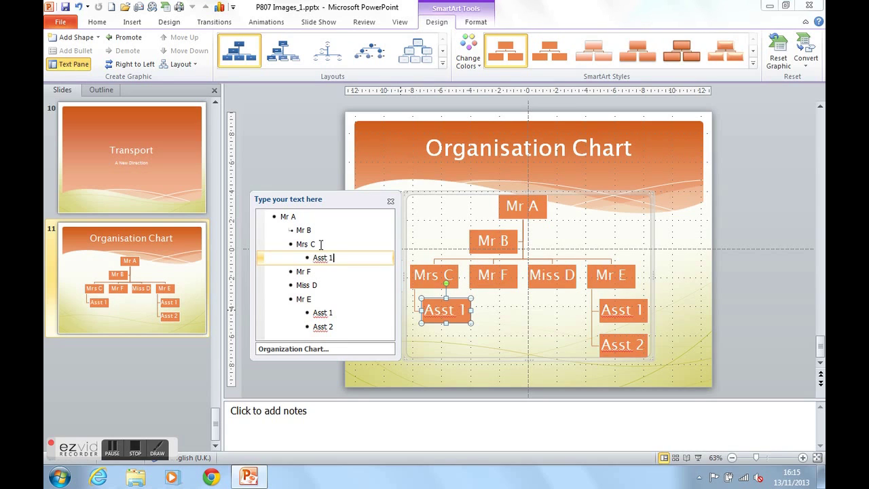
pyautogui.press('Return')
pyautogui.write('Ass')
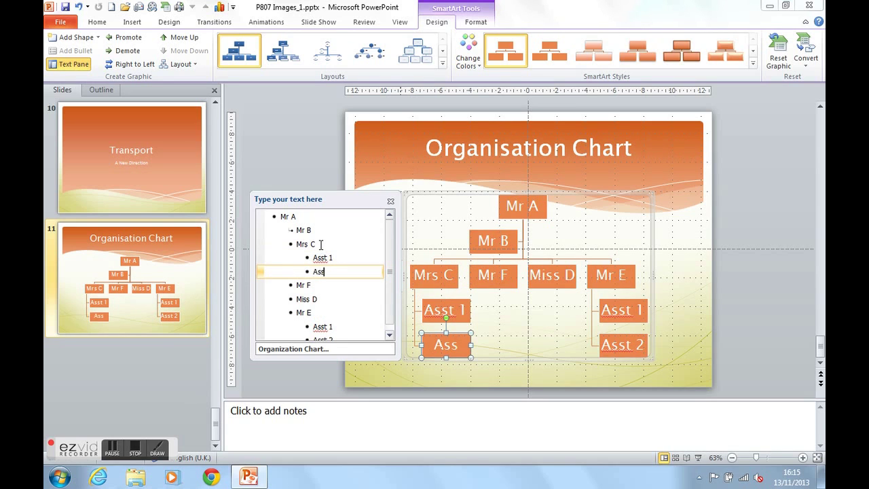
pyautogui.write('t 2')
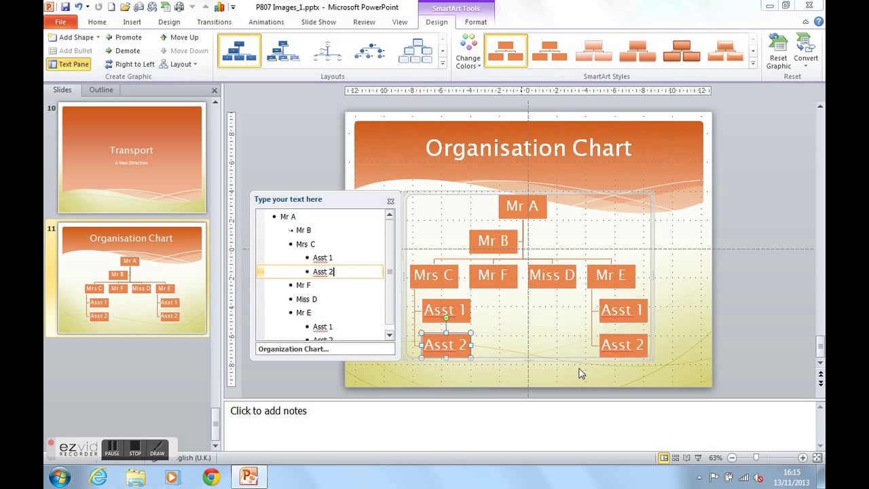
# - Close the SmartArt Text Pane beside the chart
pyautogui.click(391, 202)
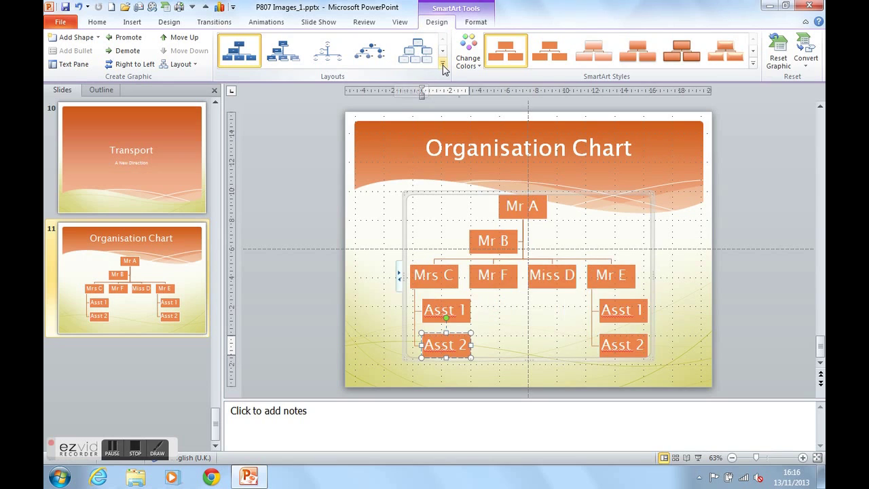
# - Switch the chart to the Horizontal Organization Chart layout
pyautogui.click(444, 65)
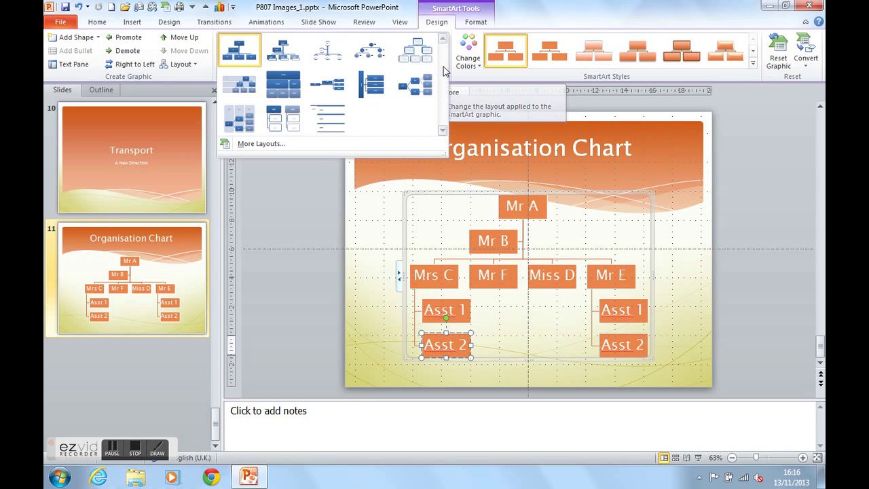
pyautogui.click(330, 79)
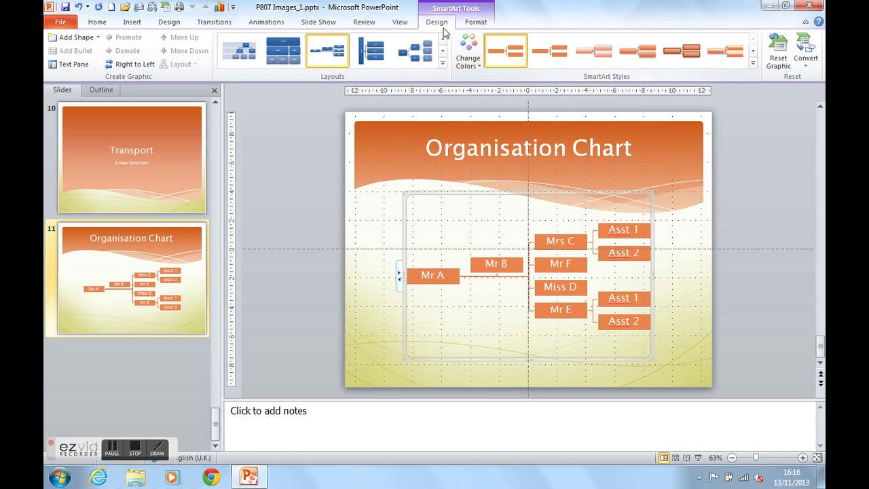
# - After trying Colorful, Accent 1 and Accent 3 schemes, apply the grey Accent 5 colours
pyautogui.click(470, 58)
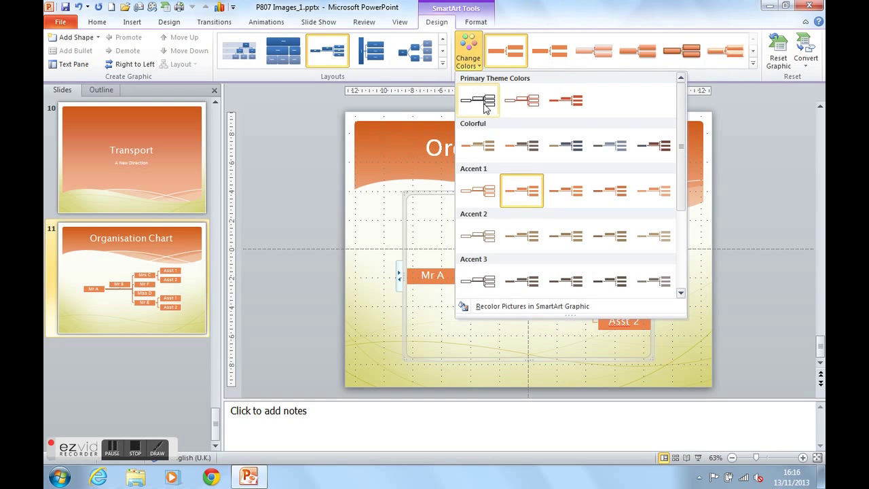
pyautogui.click(609, 154)
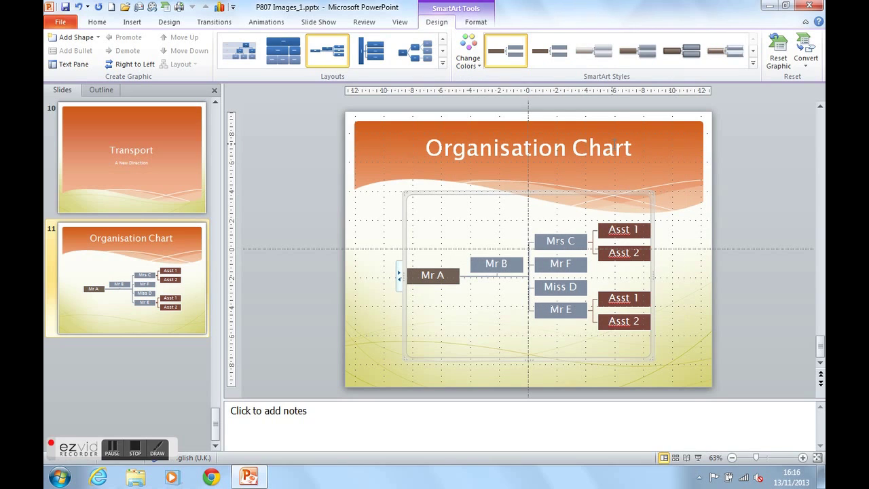
pyautogui.click(471, 52)
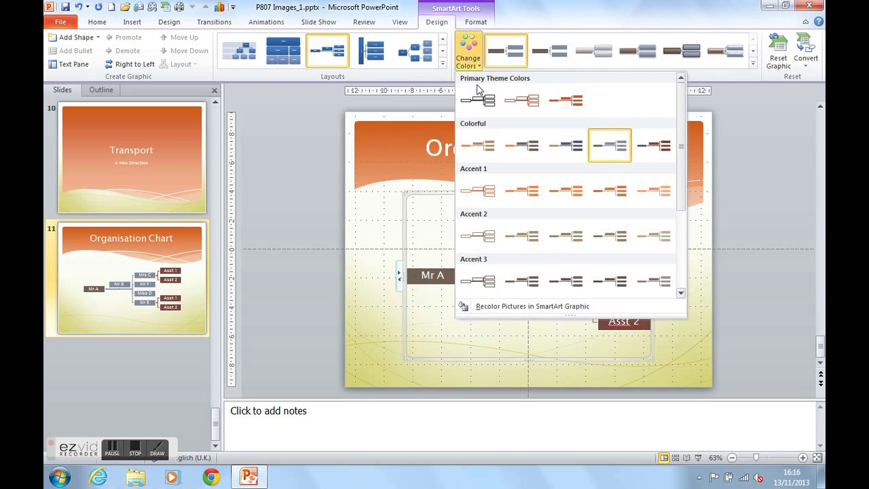
pyautogui.click(515, 202)
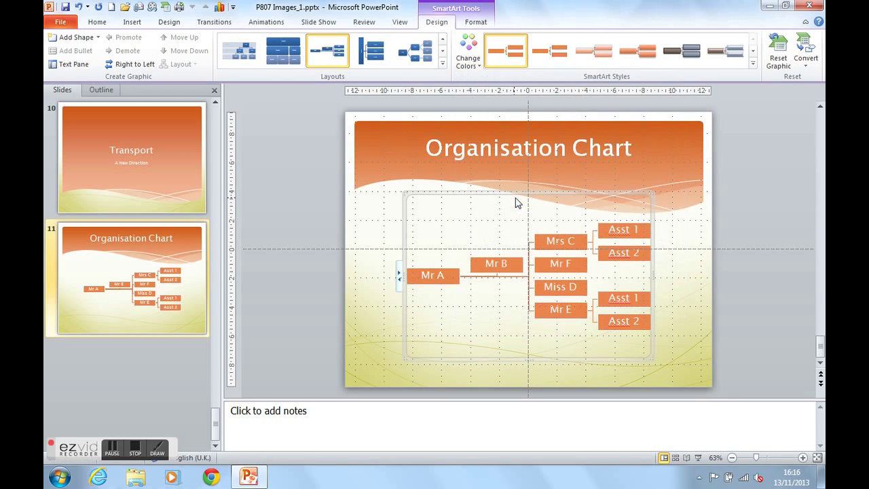
pyautogui.click(467, 49)
pyautogui.click(525, 281)
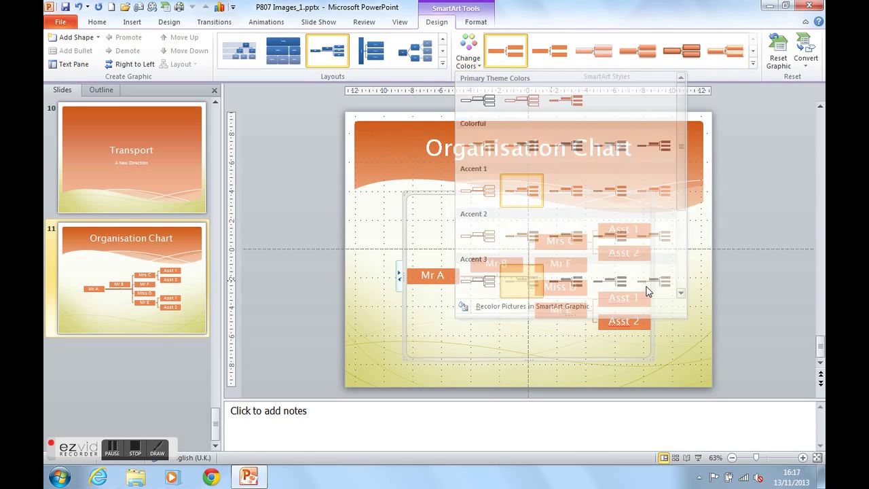
pyautogui.click(467, 61)
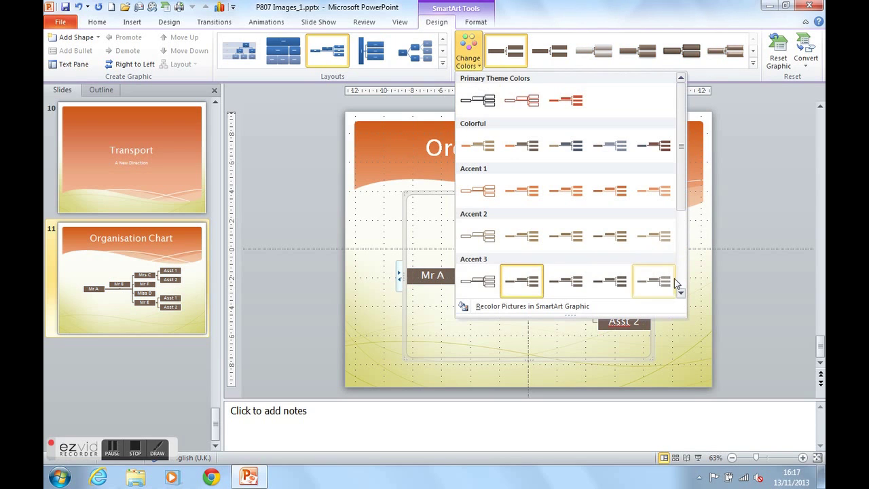
pyautogui.scroll(-3, 680, 292)
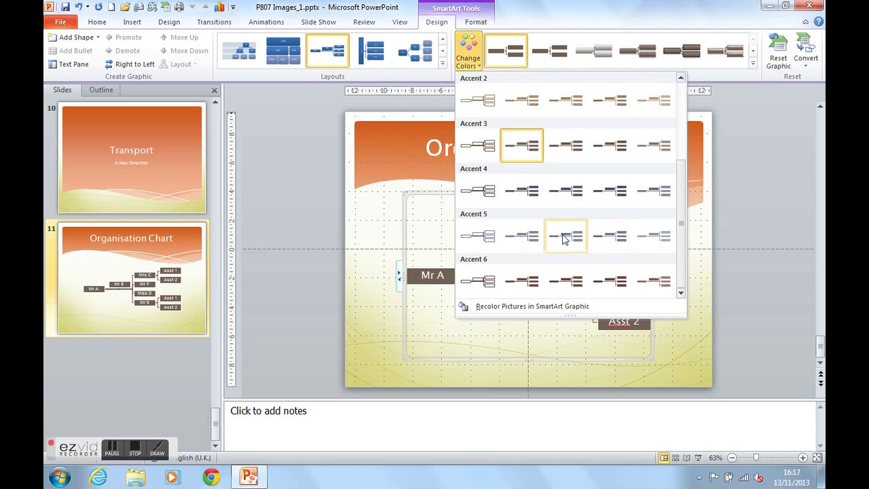
pyautogui.click(537, 239)
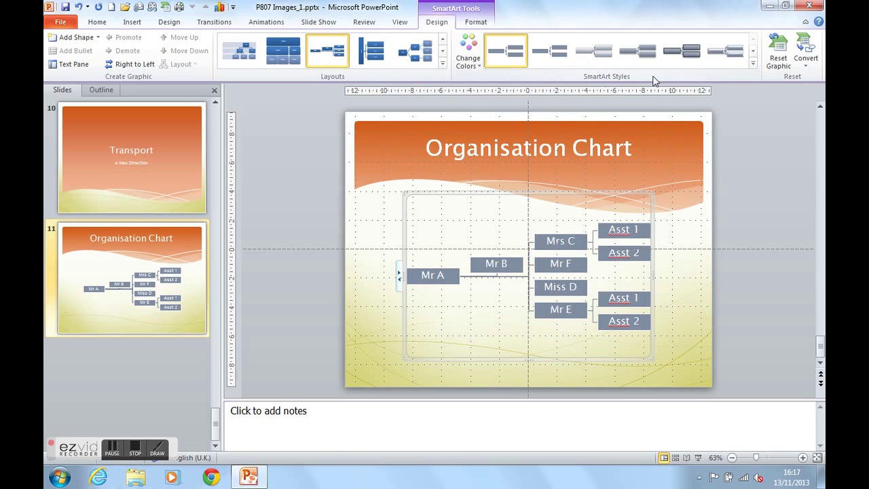
# - Try several SmartArt styles, then apply the 3-D Inset style to the chart boxes
pyautogui.click(753, 63)
pyautogui.click(766, 77)
pyautogui.click(753, 64)
pyautogui.click(557, 66)
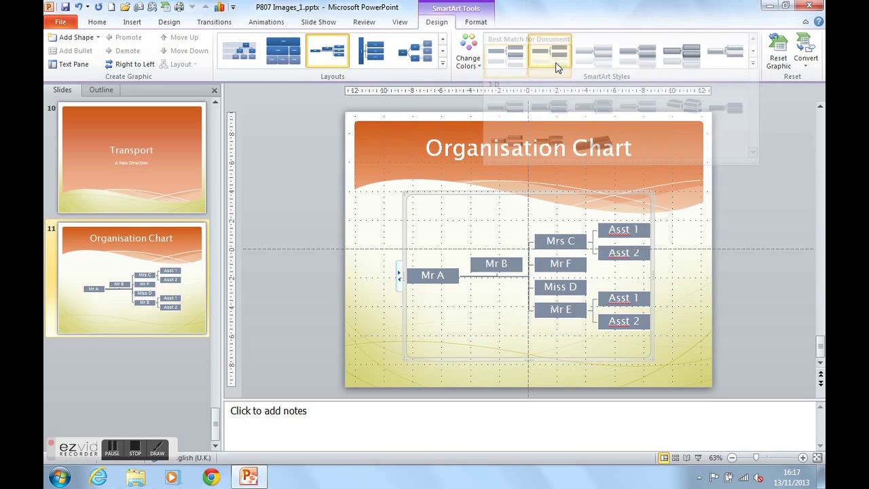
pyautogui.click(752, 63)
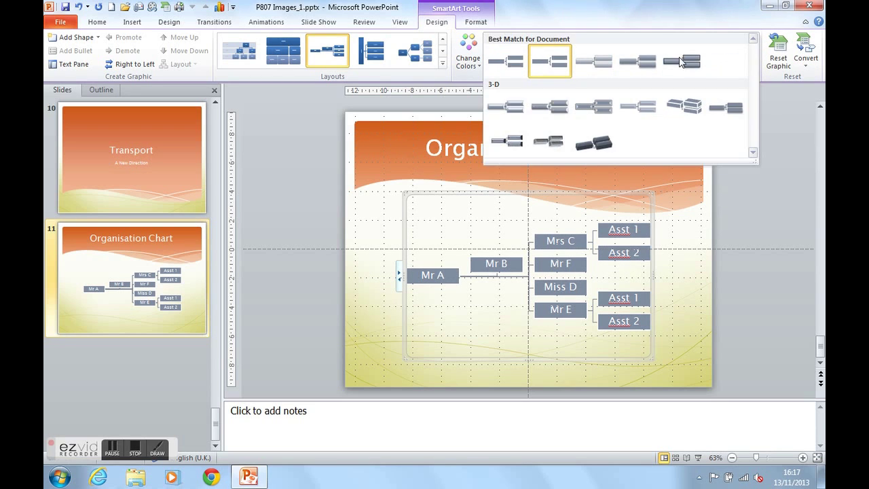
pyautogui.click(600, 65)
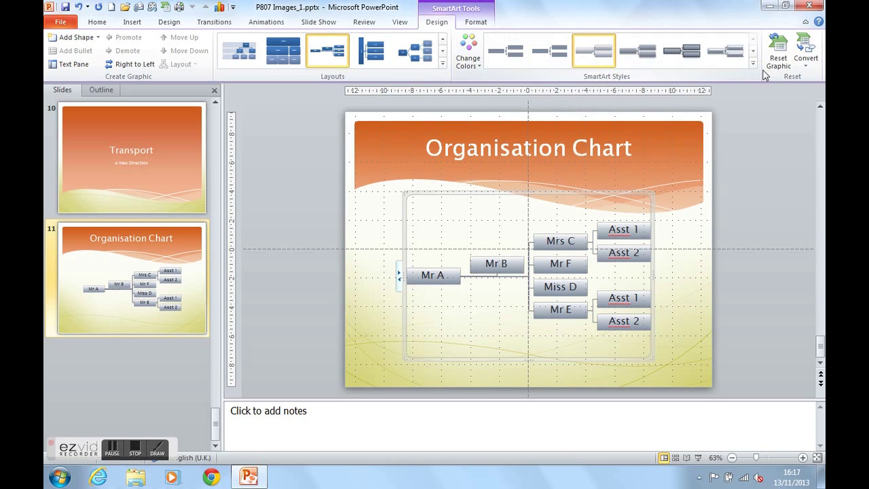
pyautogui.click(752, 63)
pyautogui.click(651, 66)
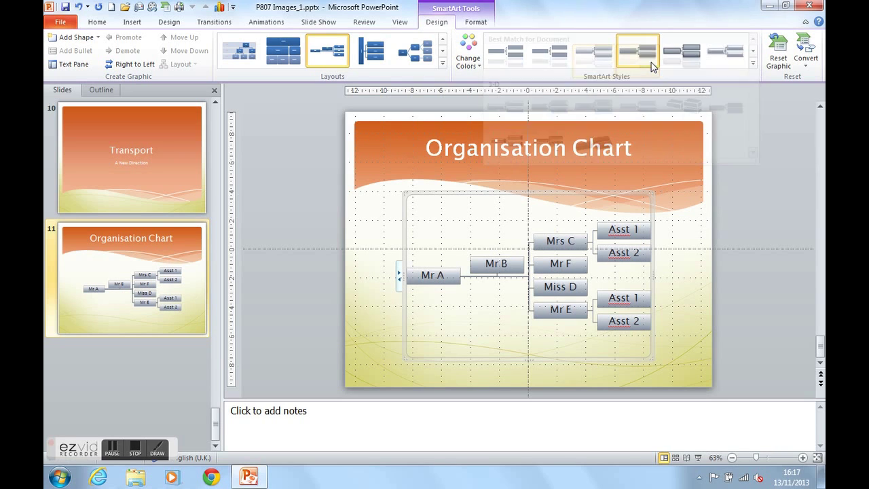
pyautogui.click(753, 63)
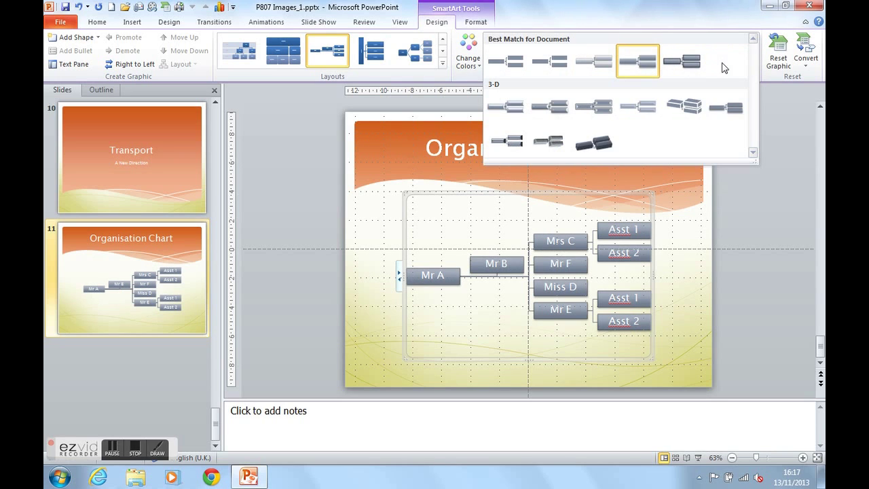
pyautogui.click(551, 109)
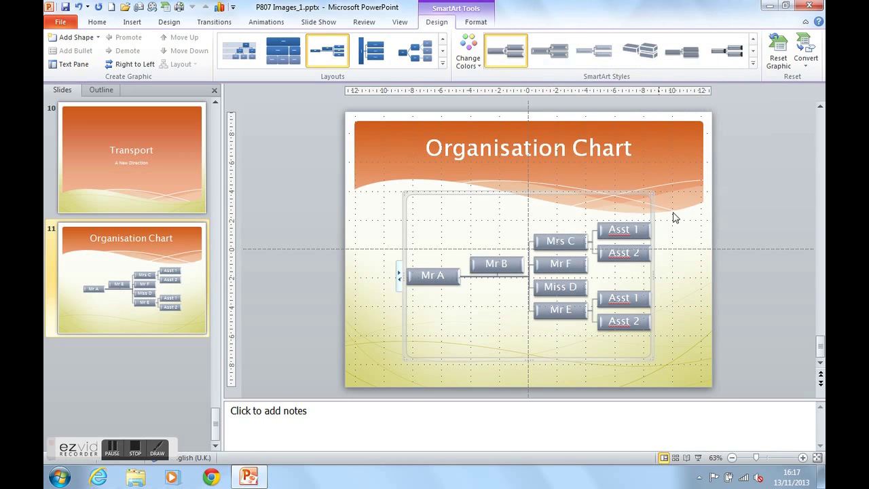
pyautogui.click(677, 240)
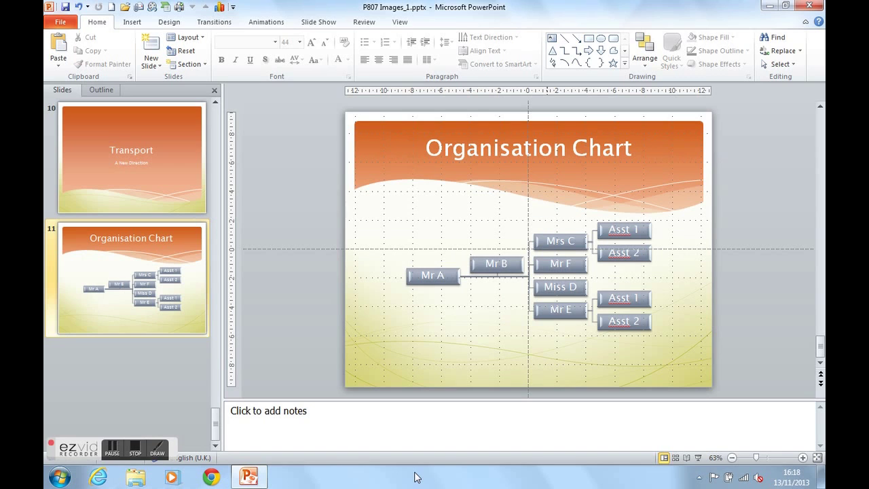
# - Select the whole org chart and show the SmartArt Tools Design options
pyautogui.click(545, 242)
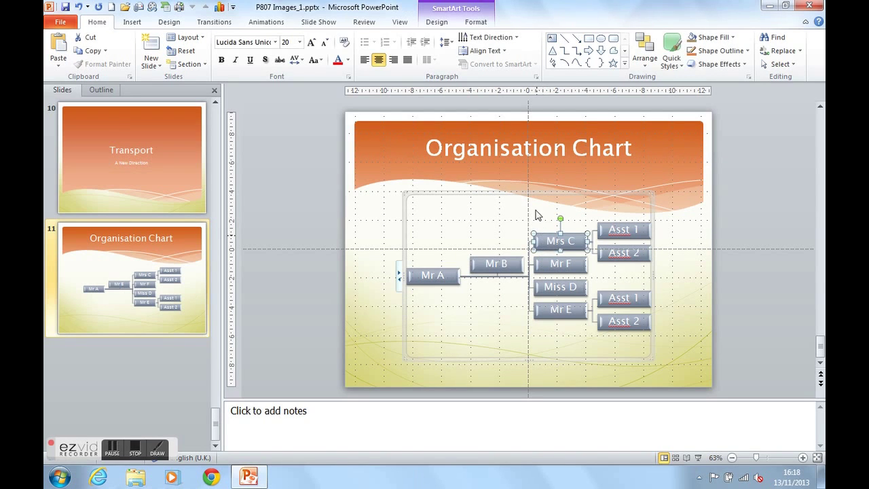
pyautogui.click(528, 193)
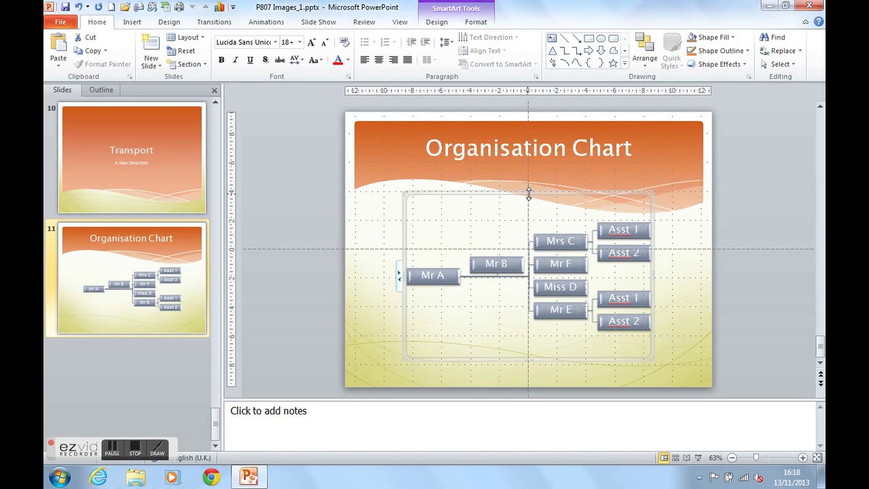
pyautogui.click(438, 23)
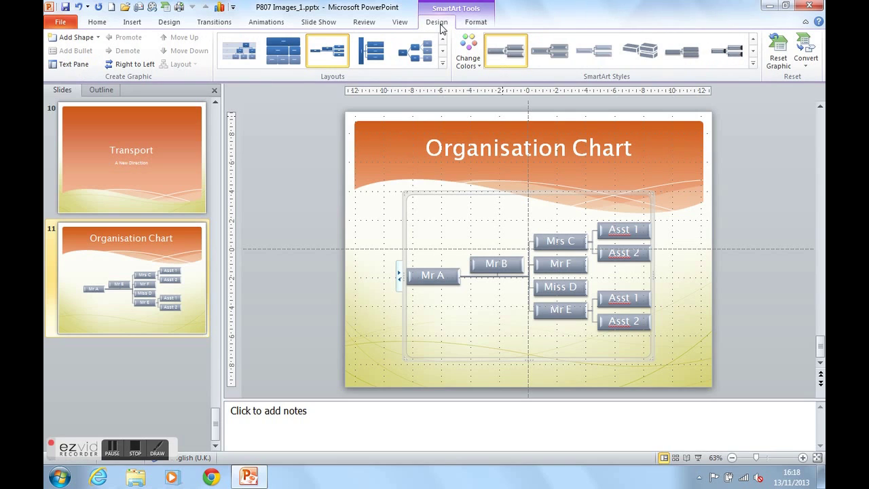